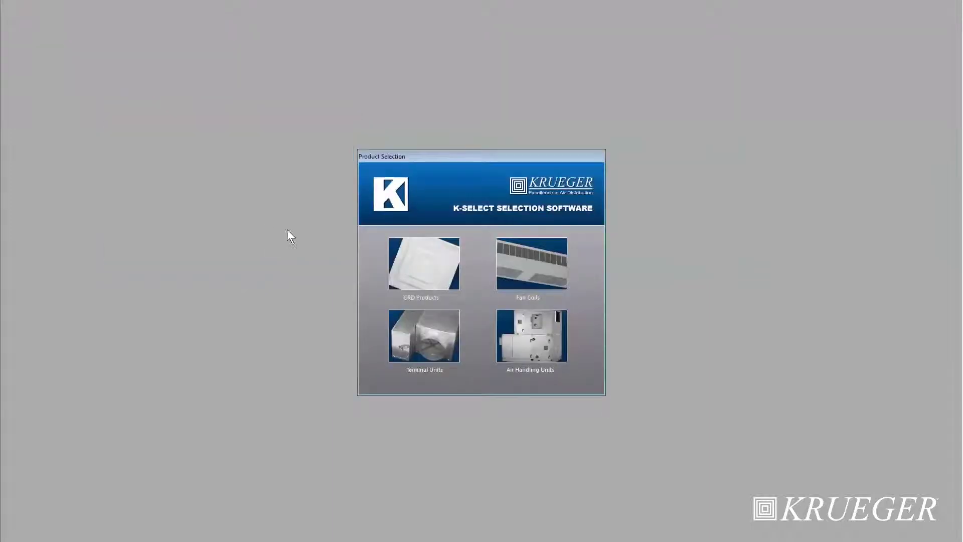
Open the Terminal Units product line from the Product Selection screen
left_click(427, 349)
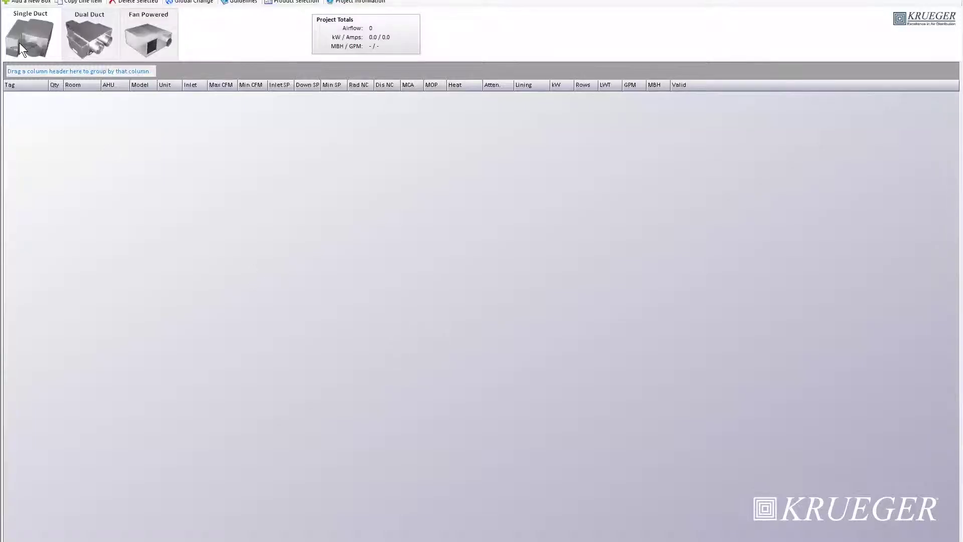
Add a new single-duct box, creating VAV-01 with model LMHS
left_click(22, 3)
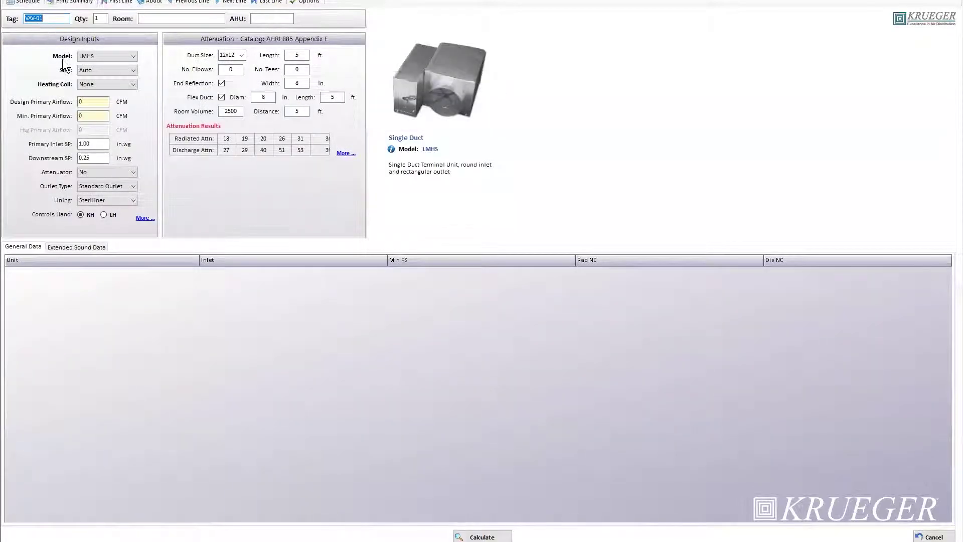
left_click(93, 56)
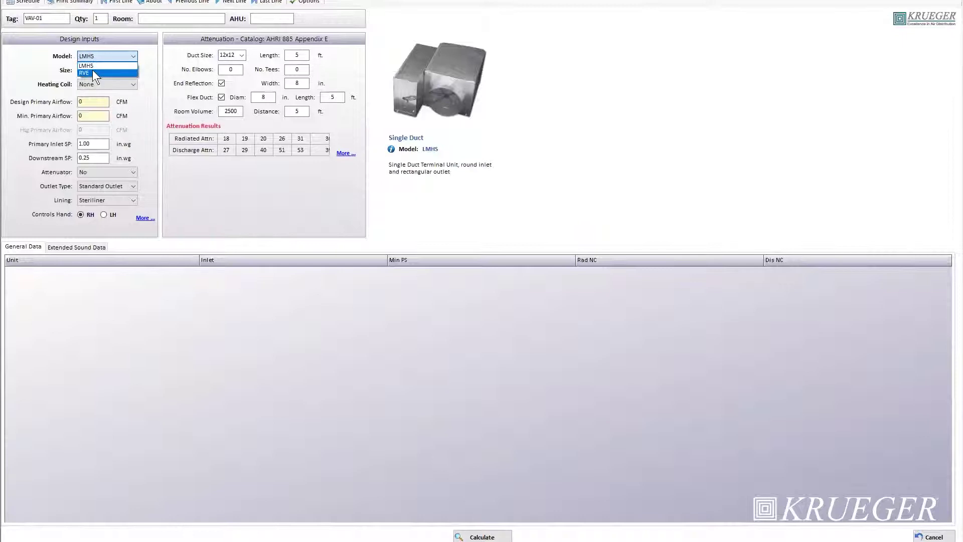
left_click(102, 54)
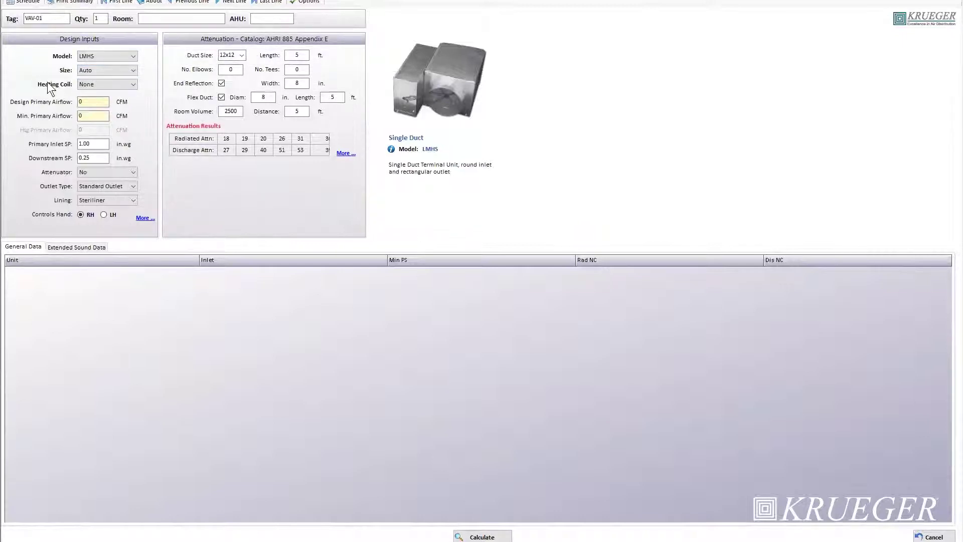
left_click(86, 69)
left_click(86, 68)
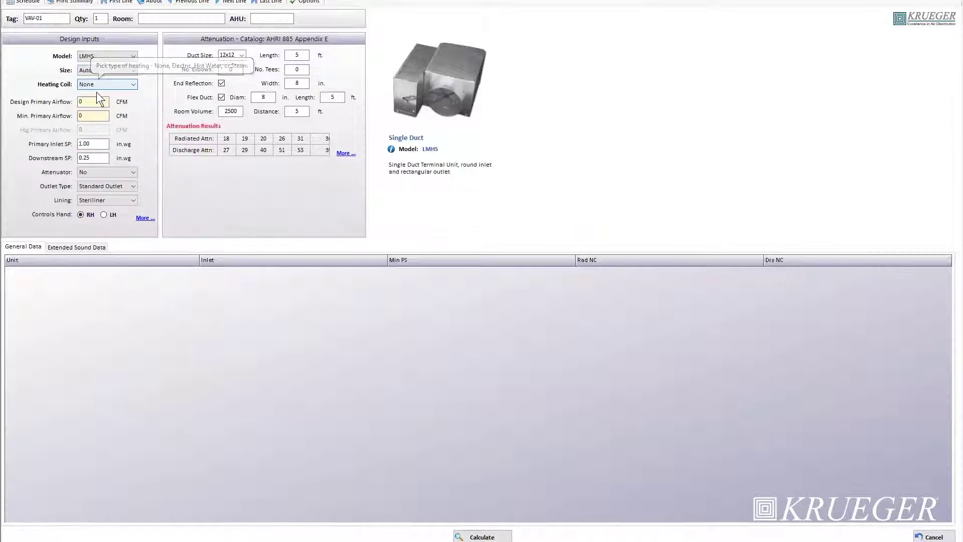
left_click(100, 84)
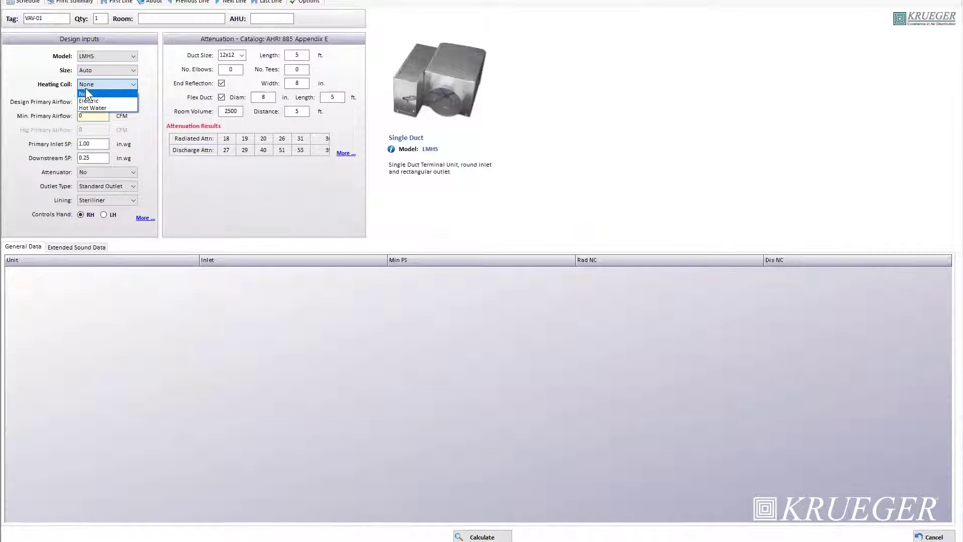
left_click(83, 92)
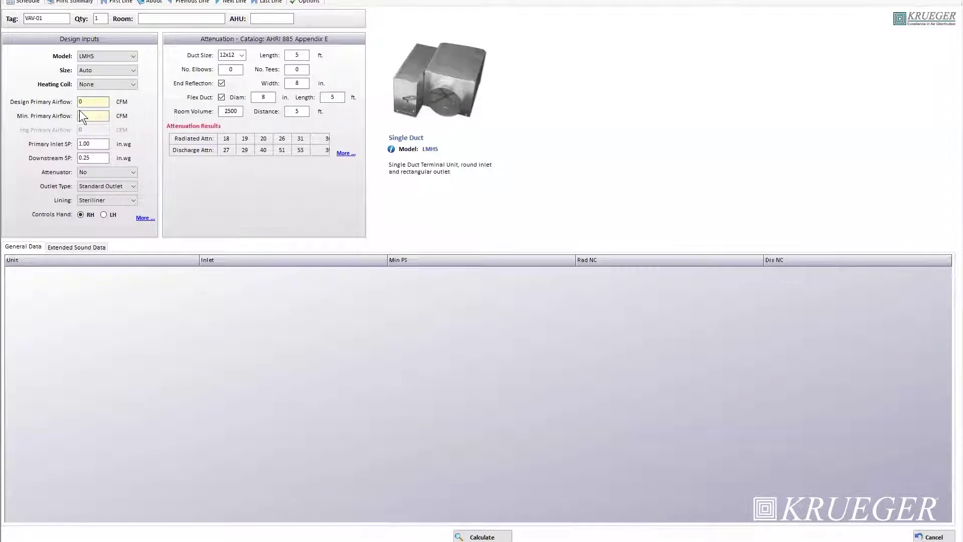
Enter 500 CFM design primary airflow and 250 CFM minimum primary airflow for VAV-01
double_click(88, 100)
type("500")
left_click(88, 116)
key("BackSpace")
type("150")
double_click(87, 116)
type("25")
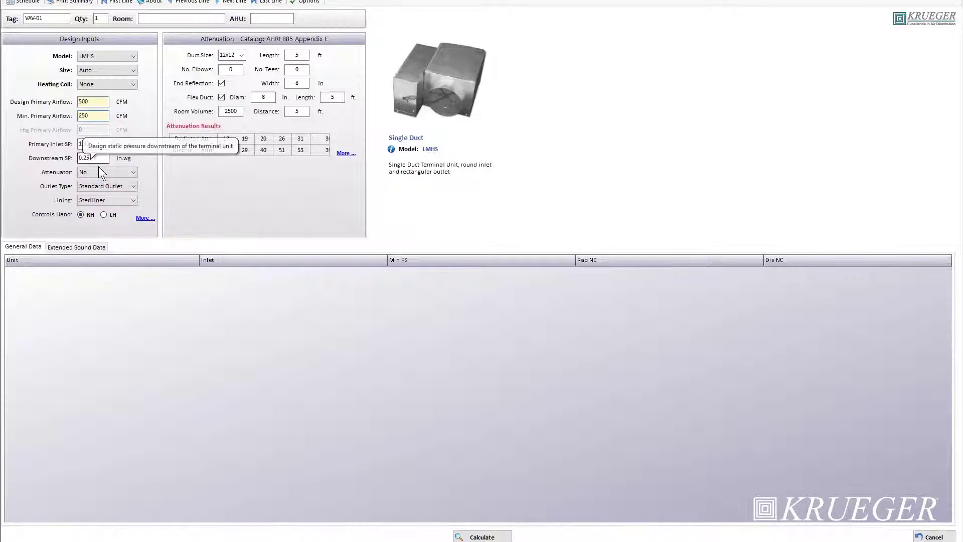
double_click(91, 160)
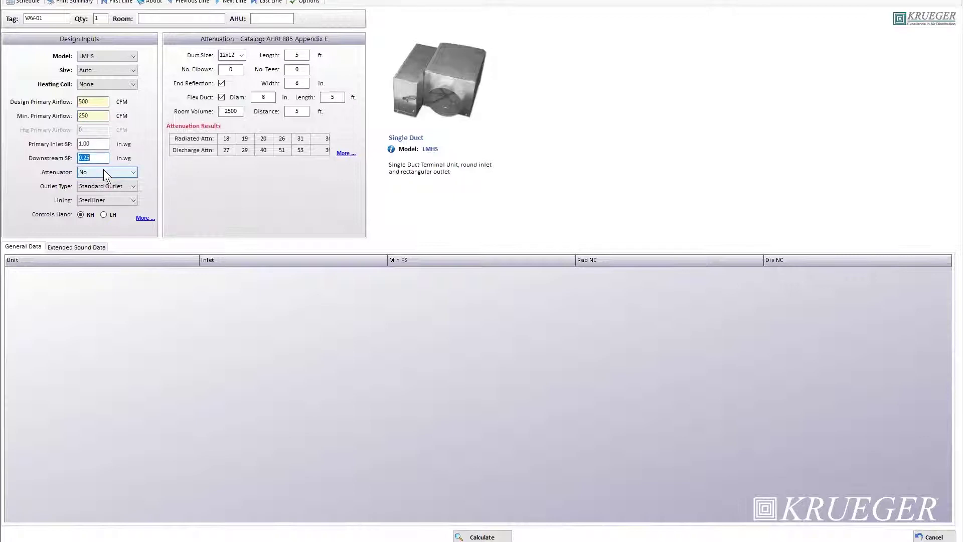
left_click(105, 172)
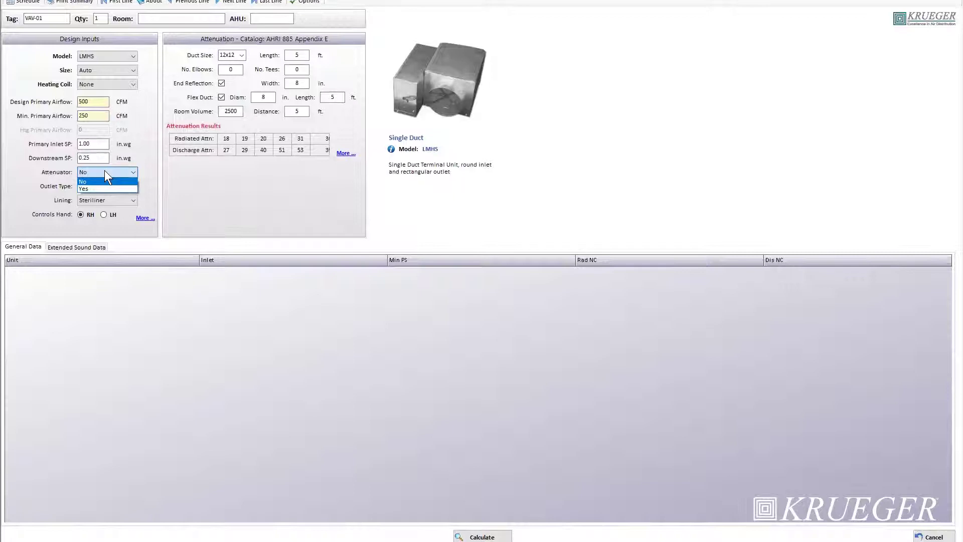
left_click(105, 170)
mouse_move(91, 210)
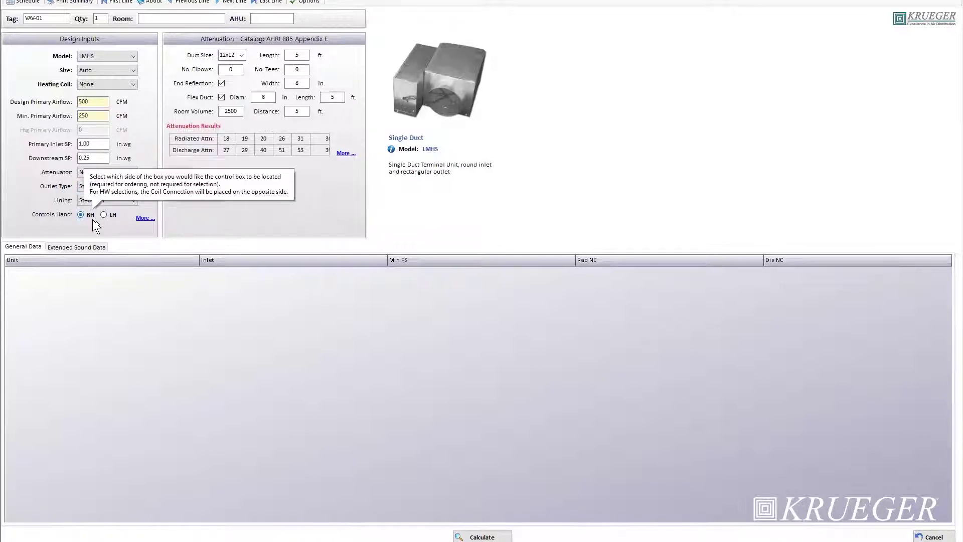
mouse_move(115, 196)
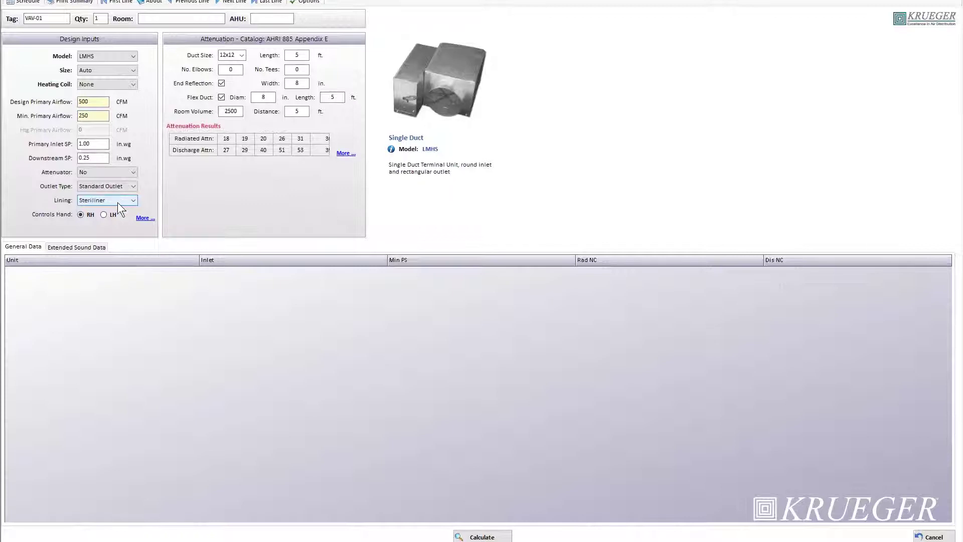
left_click(119, 197)
left_click(119, 197)
left_click(80, 216)
Calculate VAV-01 sizes 06–14 and view their extended sound data with radiated and discharge NC
left_click(487, 538)
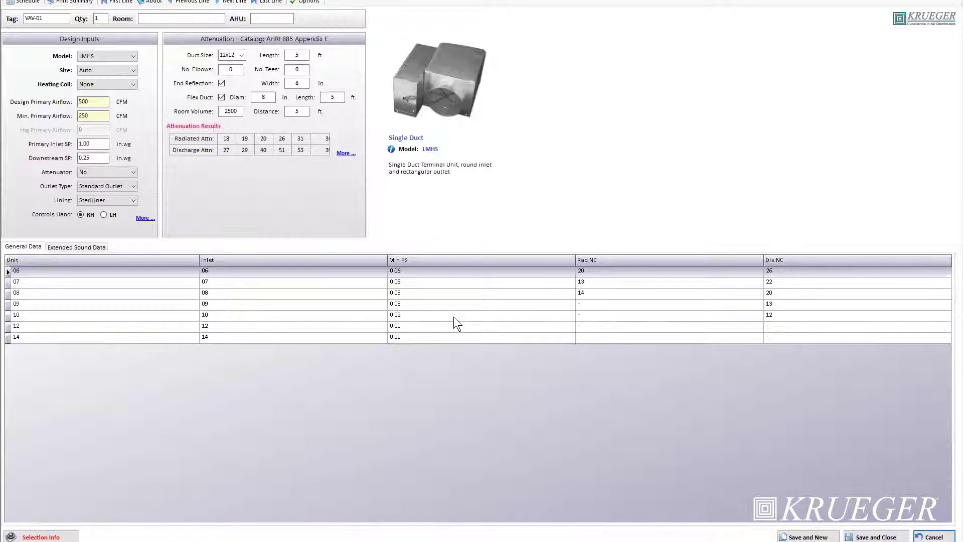
left_click(64, 247)
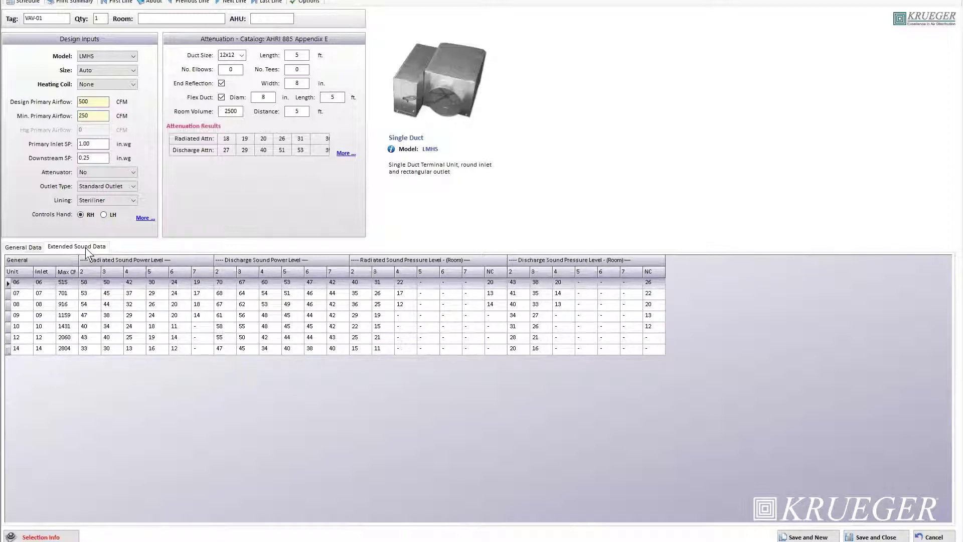
Switch to the General Data tab listing Min PS and NC for sizes 06–14
left_click(24, 250)
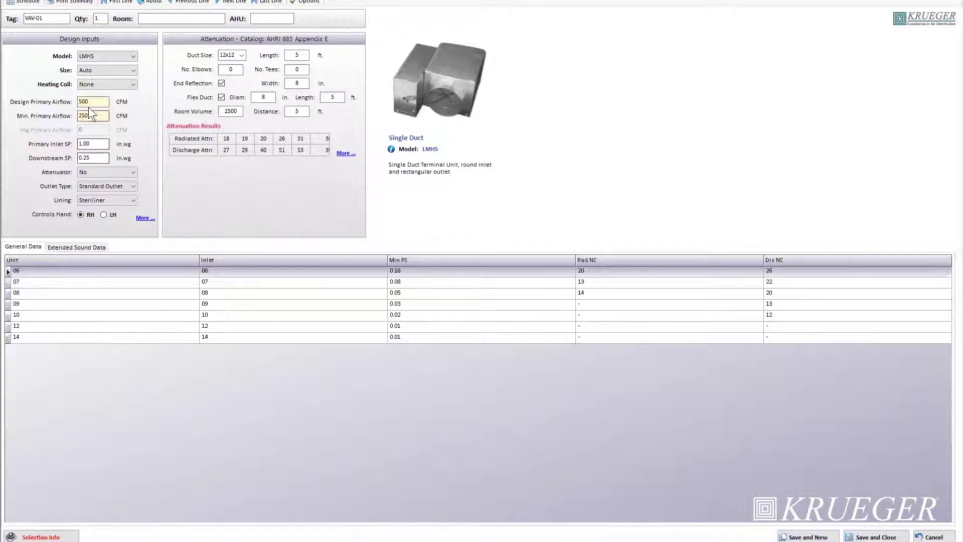
Set VAV-01's heating coil type to Electric
left_click(131, 84)
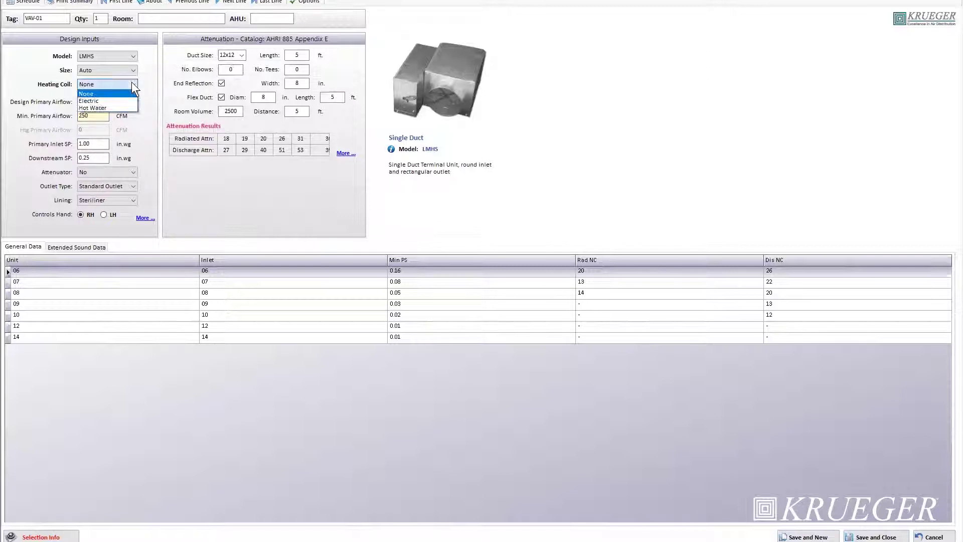
left_click(101, 101)
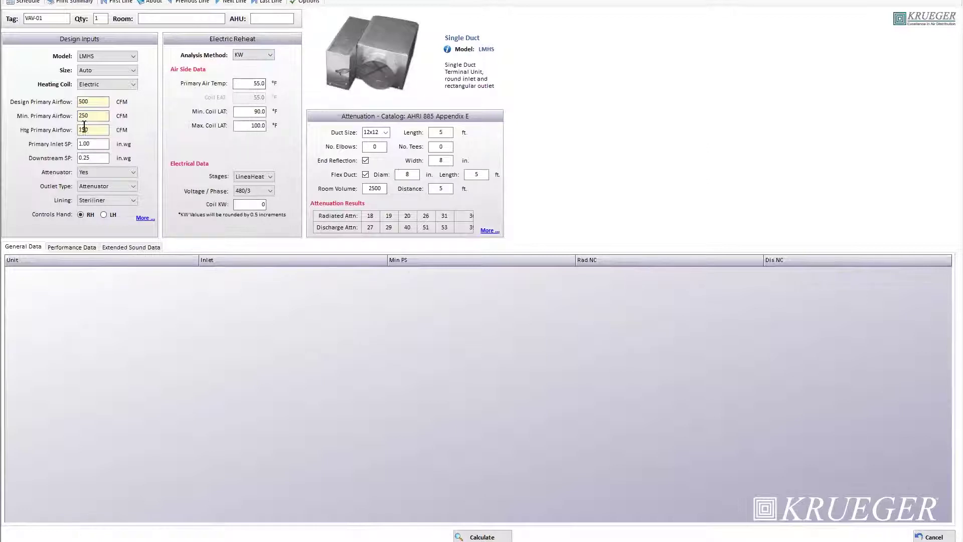
double_click(90, 100)
Enter 800 CFM design, 240 CFM minimum and 240 CFM heating primary airflow
type("800")
left_click(96, 115)
type("240")
left_click(93, 130)
double_click(93, 130)
type("240")
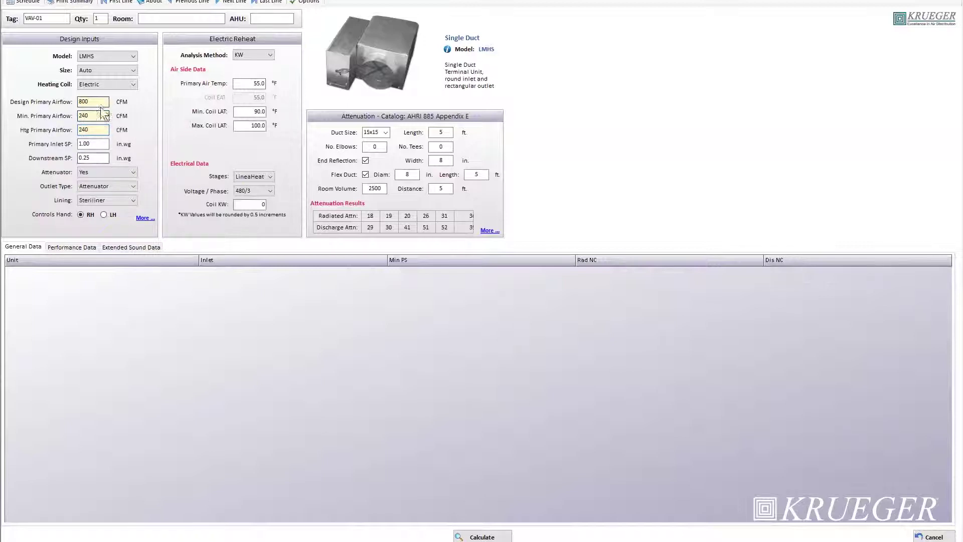
key("shift+Tab")
key("shift+Tab")
key("shift+Tab")
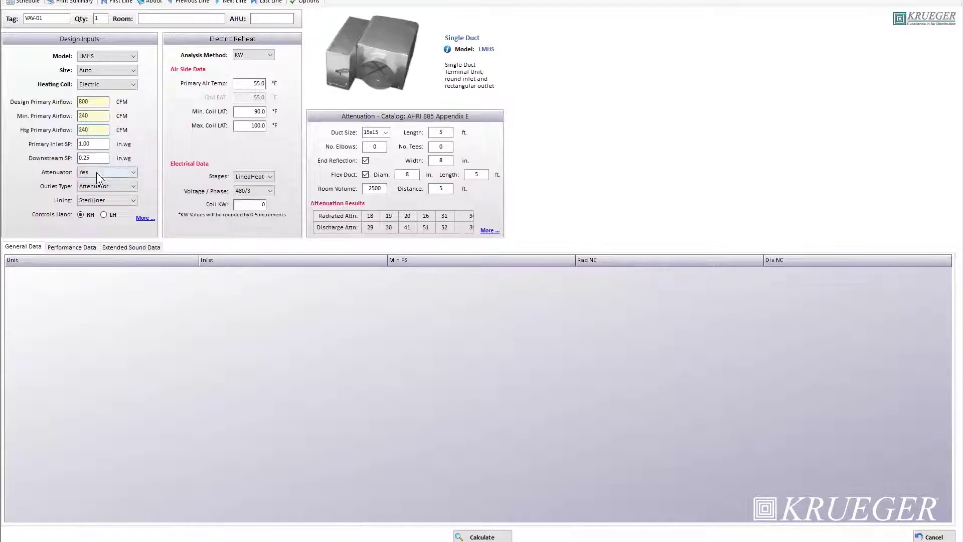